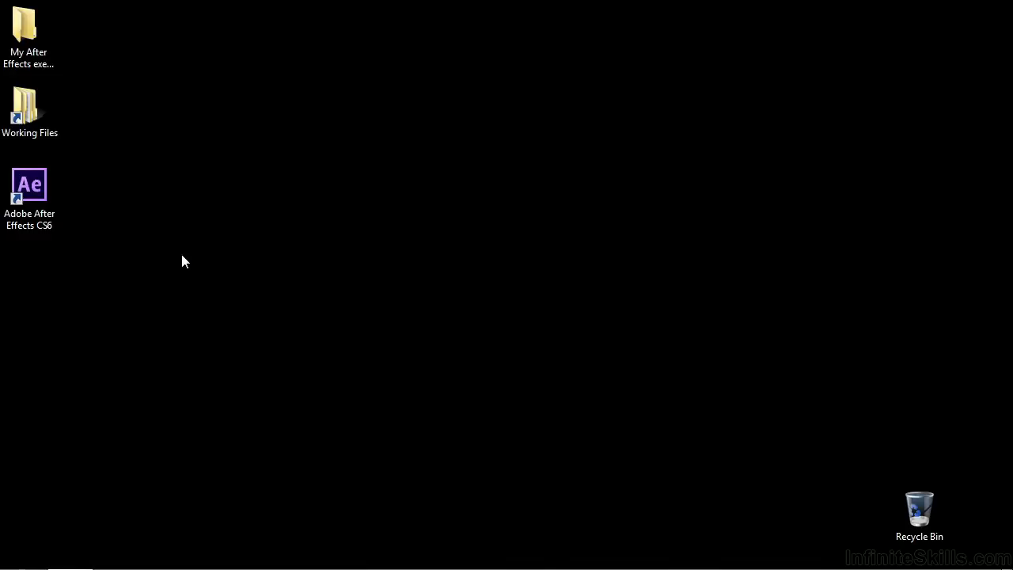
Step: Launch After Effects and create Comp 1 with the HDTV 1080 29.97 preset (1920×1080, 10 seconds)
{"action": "double_click", "coordinate": [49, 185]}
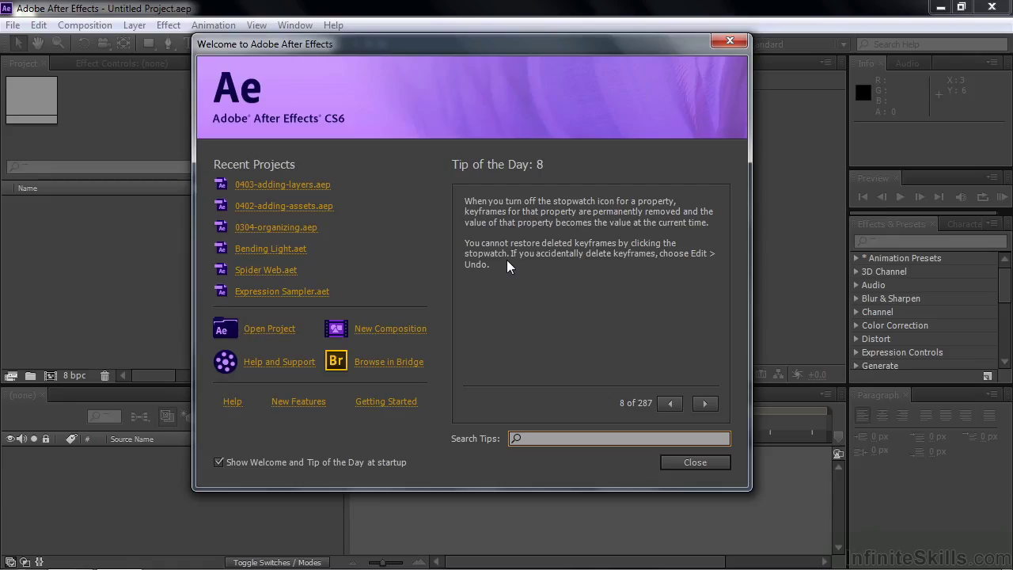
{"action": "left_click", "coordinate": [398, 329]}
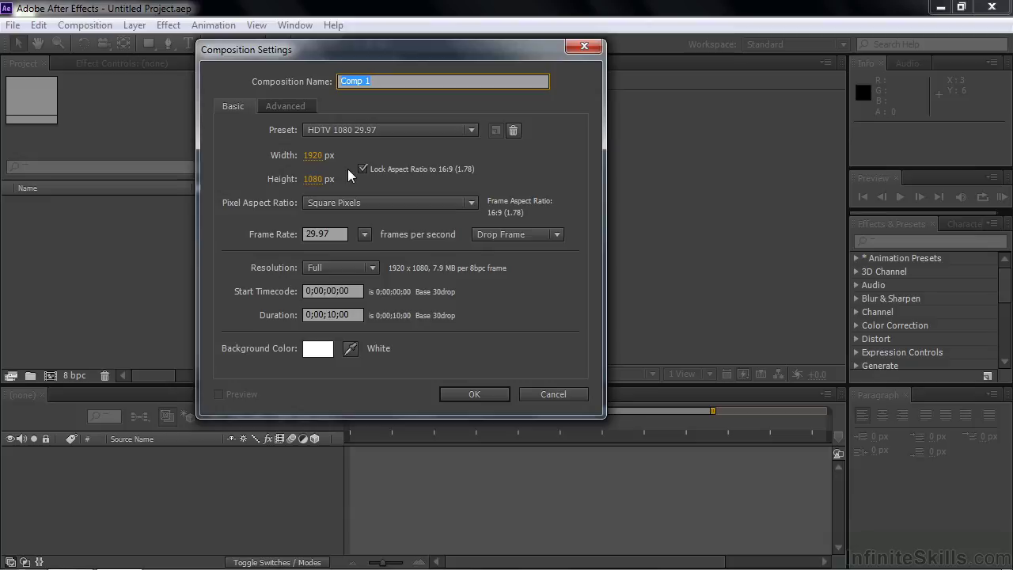
{"action": "left_click", "coordinate": [489, 394]}
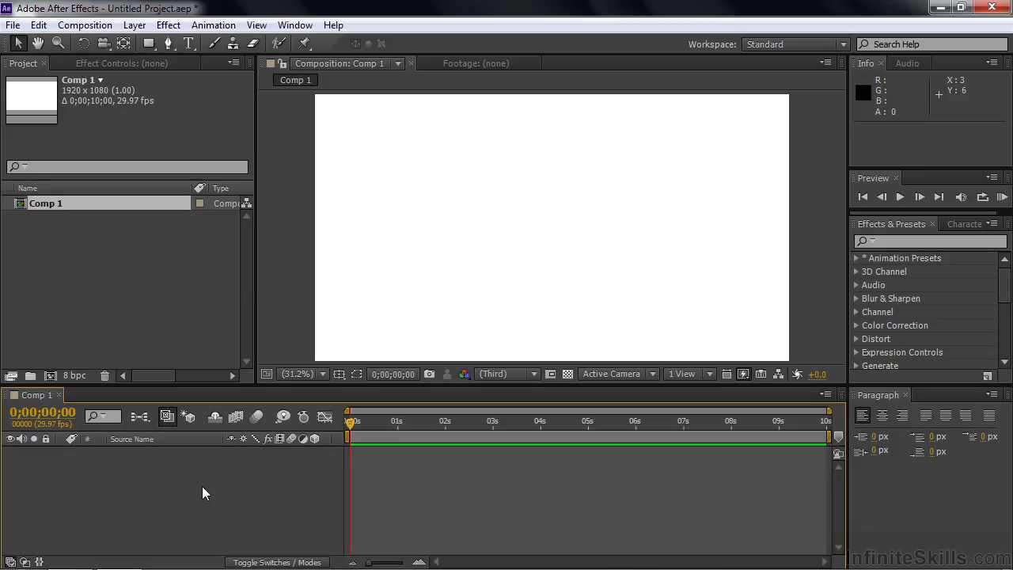
{"action": "left_click", "coordinate": [135, 24]}
{"action": "mouse_move", "coordinate": [198, 41]}
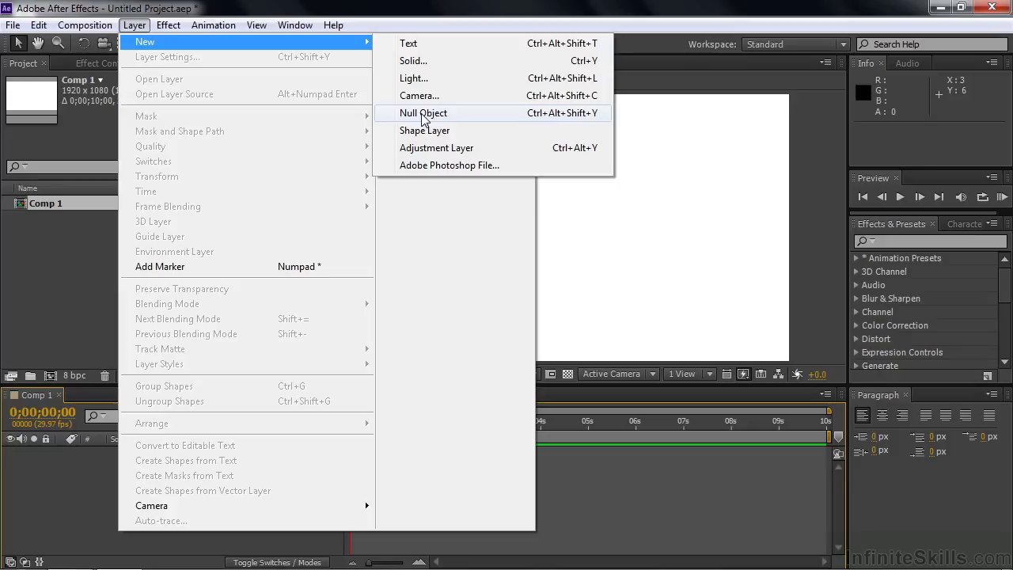
{"action": "key", "text": "Escape"}
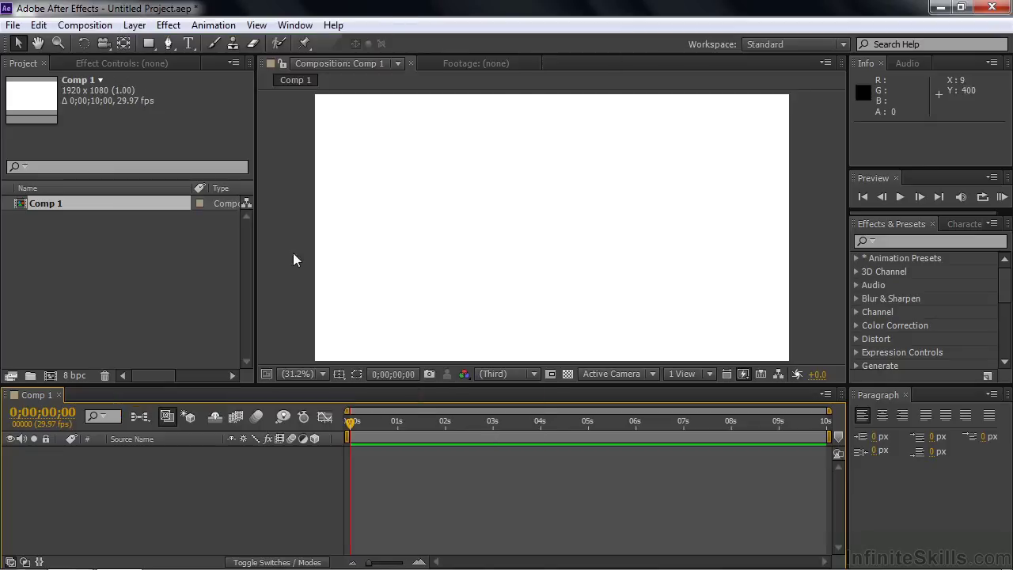
Step: Show the New layer submenu from the empty Timeline panel's context menu
{"action": "right_click", "coordinate": [173, 481]}
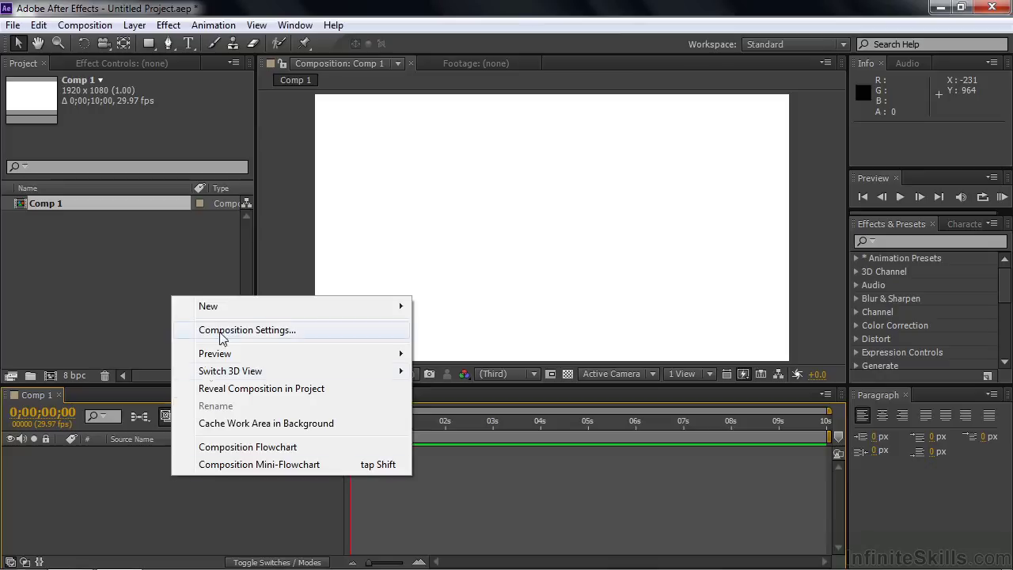
{"action": "mouse_move", "coordinate": [230, 308]}
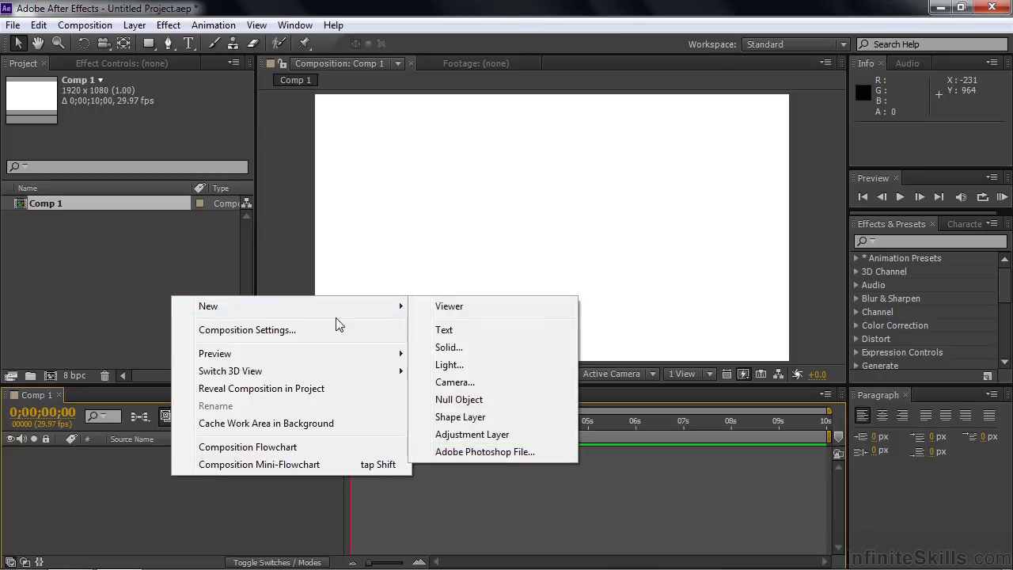
Step: Start a new comp-sized solid and set its colour to deep red 9D3117 (Deep Red Solid 1)
{"action": "left_click", "coordinate": [459, 350]}
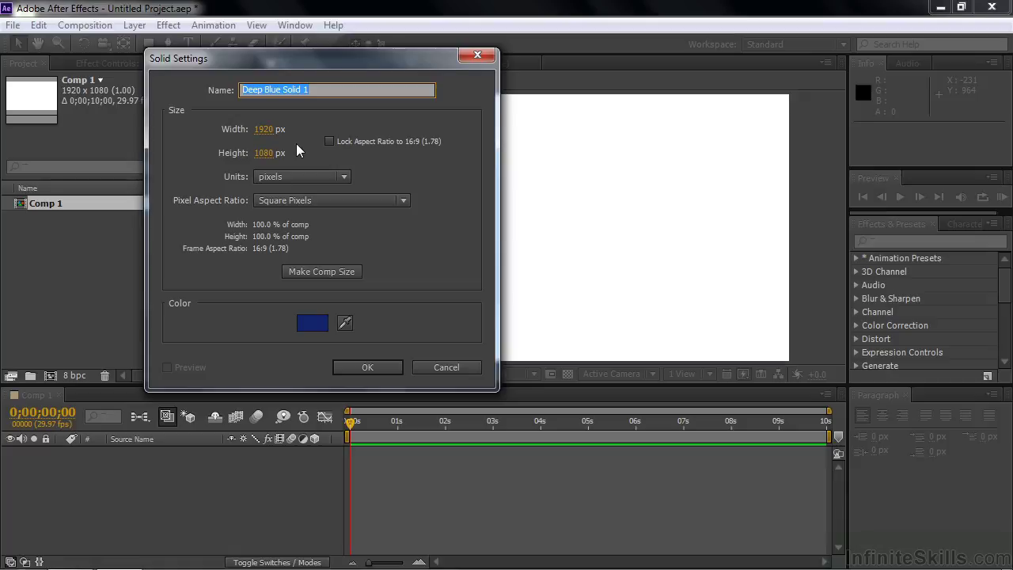
{"action": "left_click", "coordinate": [308, 325]}
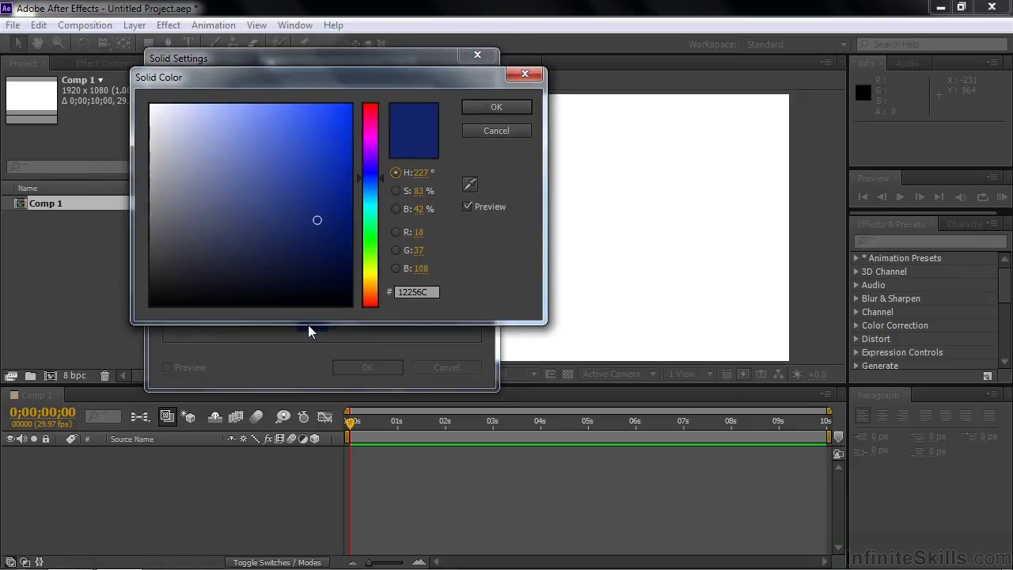
{"action": "left_click", "coordinate": [371, 301]}
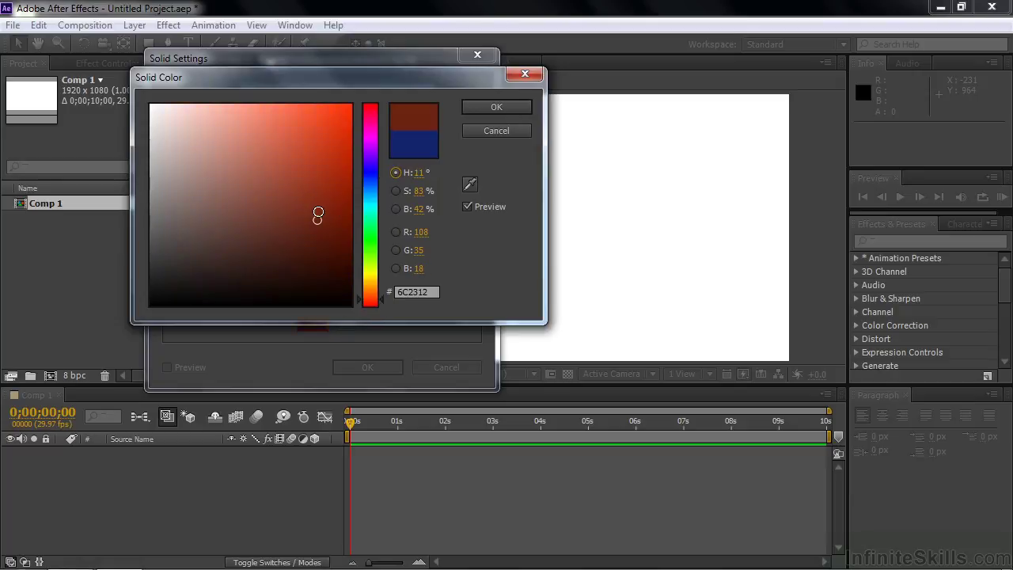
{"action": "left_click", "coordinate": [323, 192]}
{"action": "left_click", "coordinate": [321, 181]}
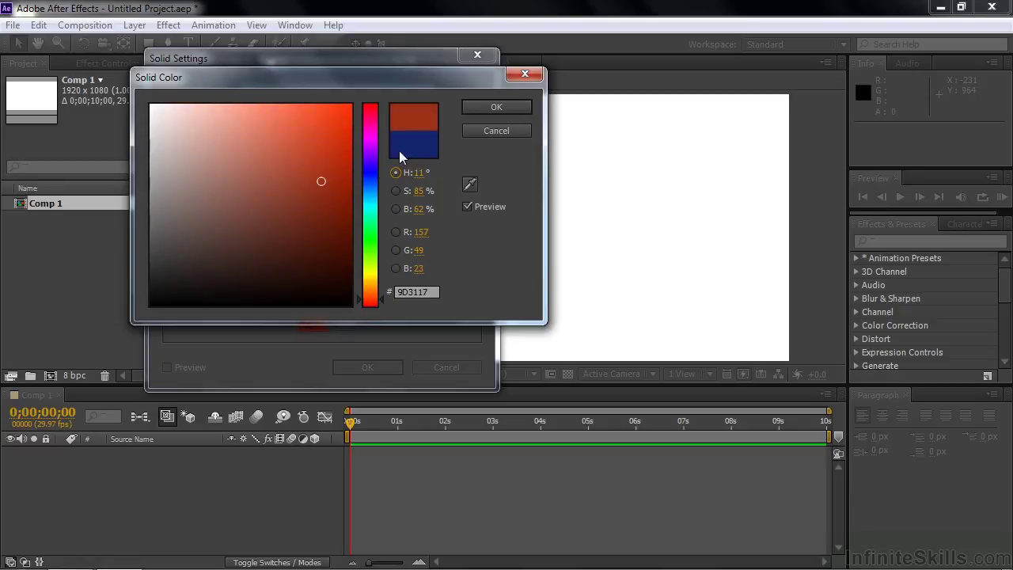
{"action": "left_click", "coordinate": [496, 106]}
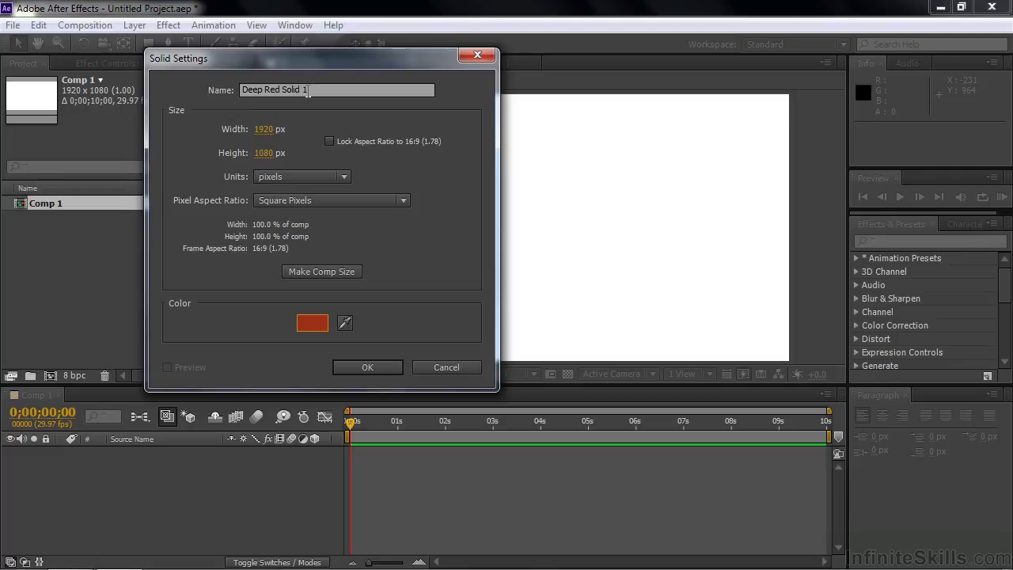
Step: Add the full-frame red solid, then recolour it deep blue through Layer > Solid Settings
{"action": "left_click", "coordinate": [378, 366]}
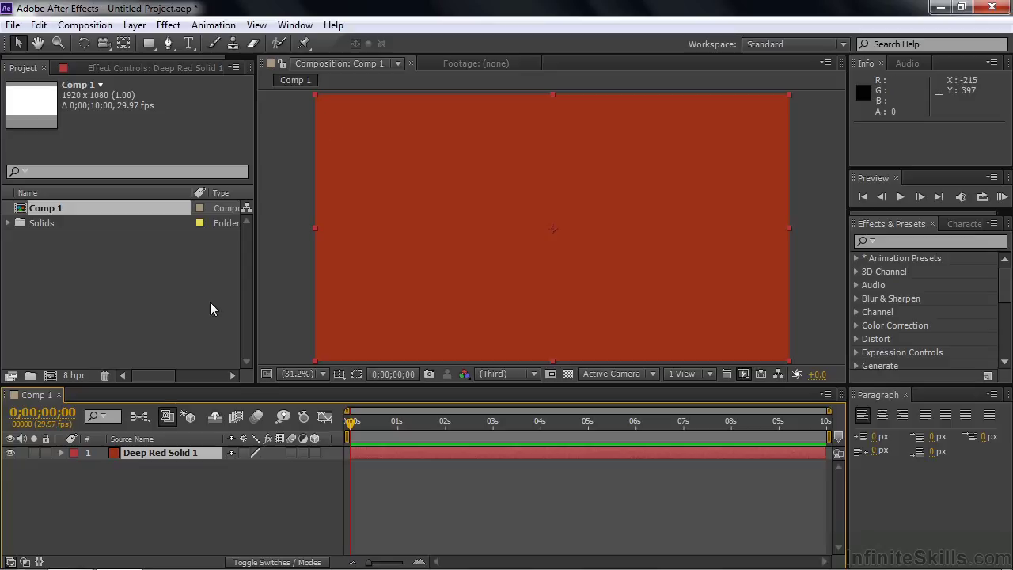
{"action": "left_click", "coordinate": [135, 25]}
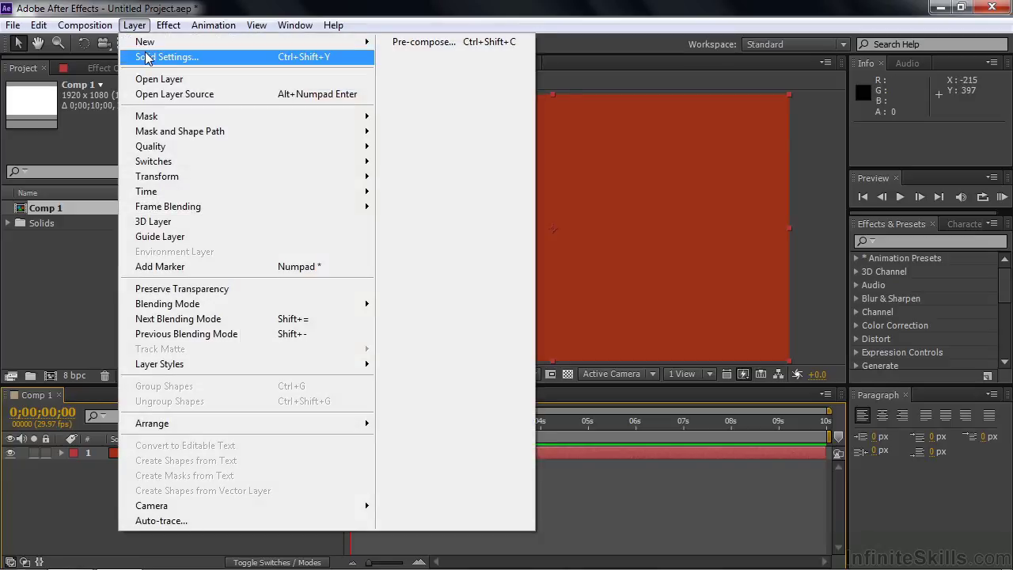
{"action": "left_click", "coordinate": [147, 57]}
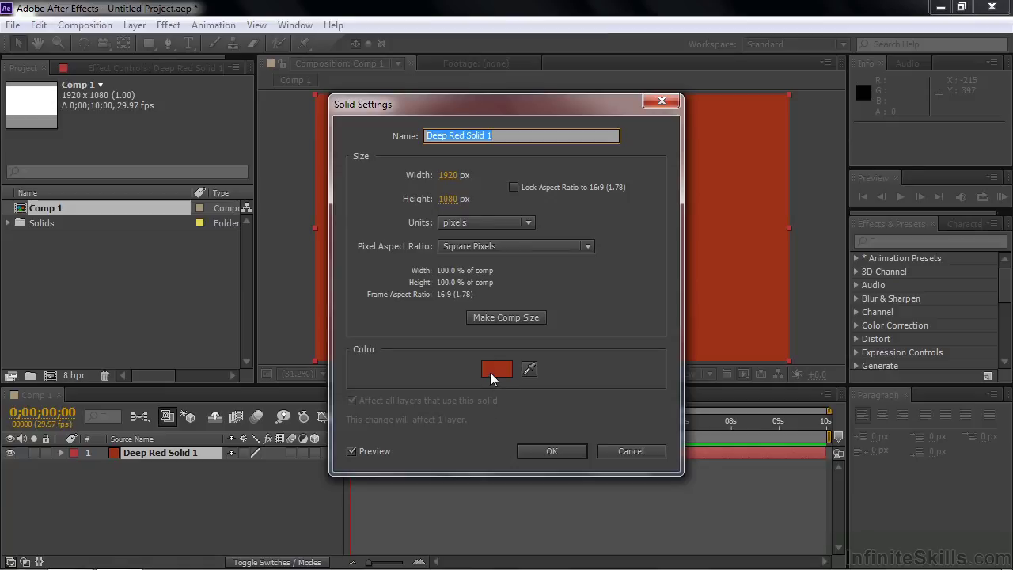
{"action": "left_click", "coordinate": [494, 373]}
{"action": "left_click_drag", "start_coordinate": [370, 188], "coordinate": [364, 177]}
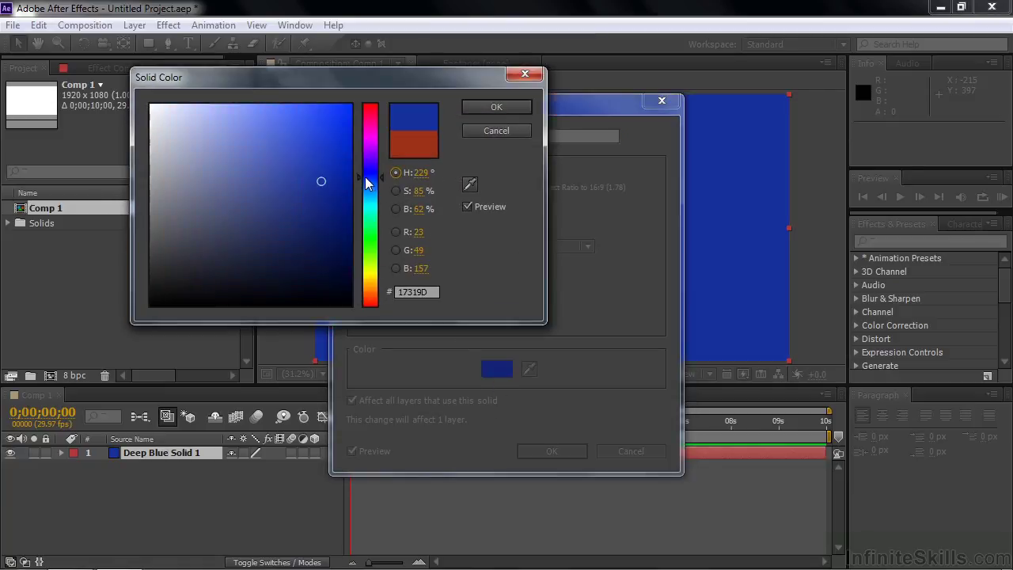
{"action": "left_click", "coordinate": [496, 106]}
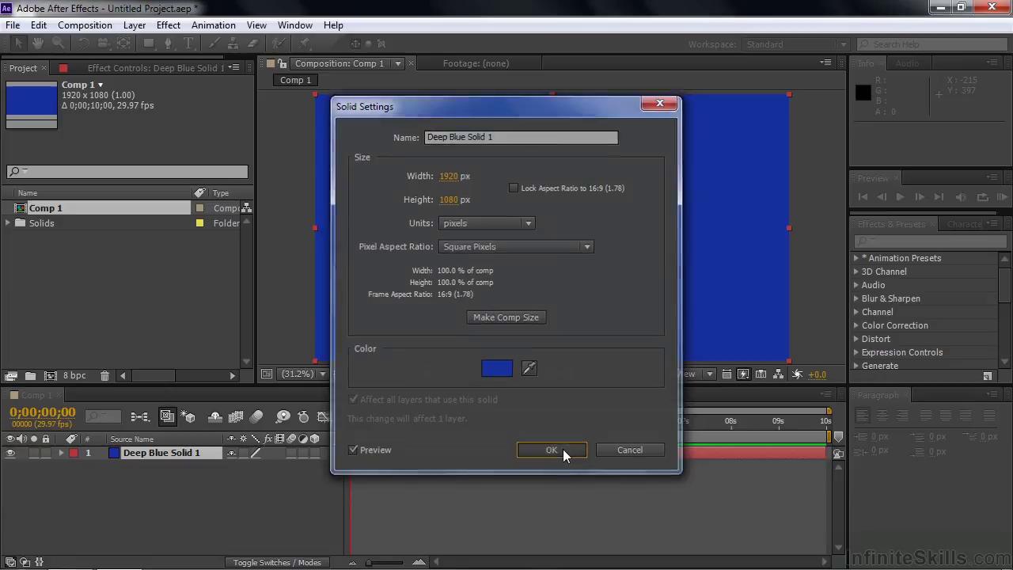
{"action": "left_click", "coordinate": [559, 450]}
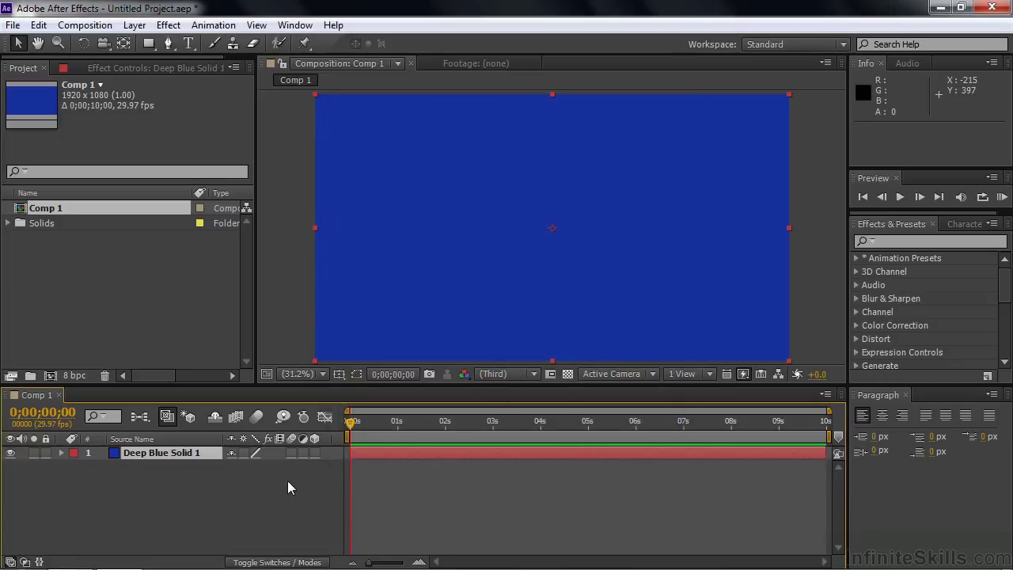
Step: Check the Solids folder's contents and leave Deep Blue Solid 1 deselected
{"action": "left_click", "coordinate": [8, 223]}
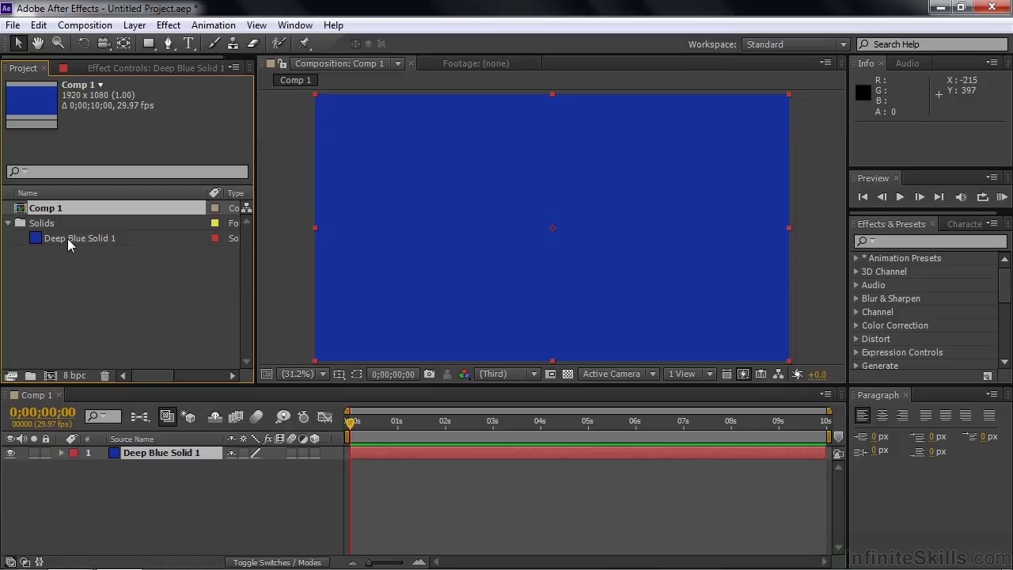
{"action": "left_click", "coordinate": [7, 223]}
{"action": "left_click", "coordinate": [135, 496]}
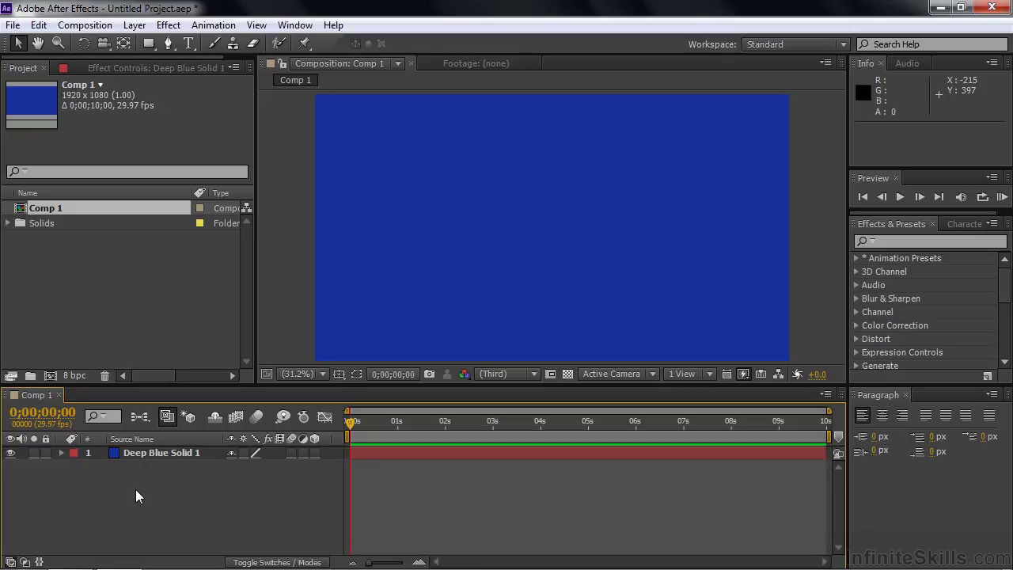
Step: Add a new text layer reading 'Text' to Comp 1
{"action": "right_click", "coordinate": [204, 487]}
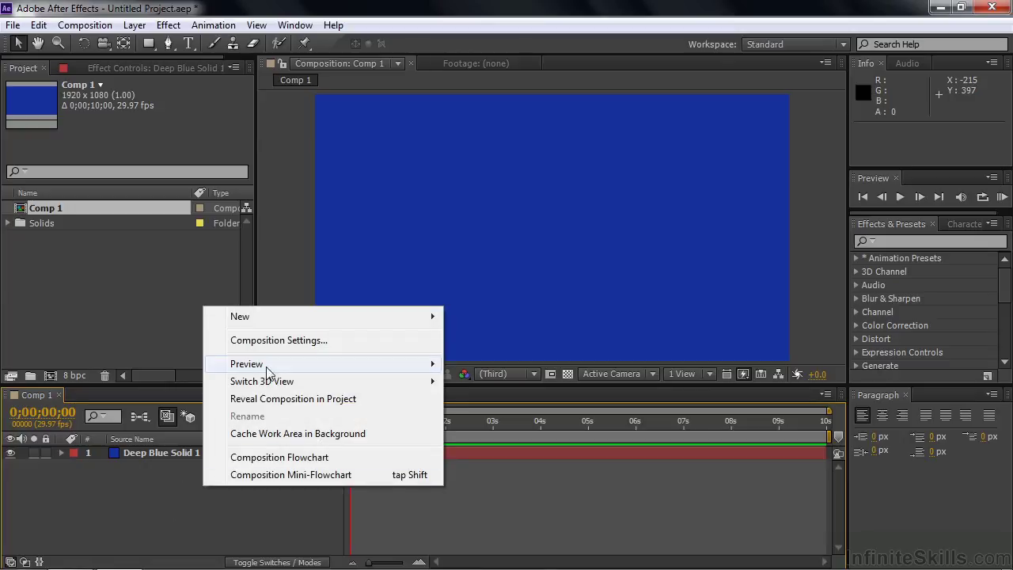
{"action": "mouse_move", "coordinate": [271, 319]}
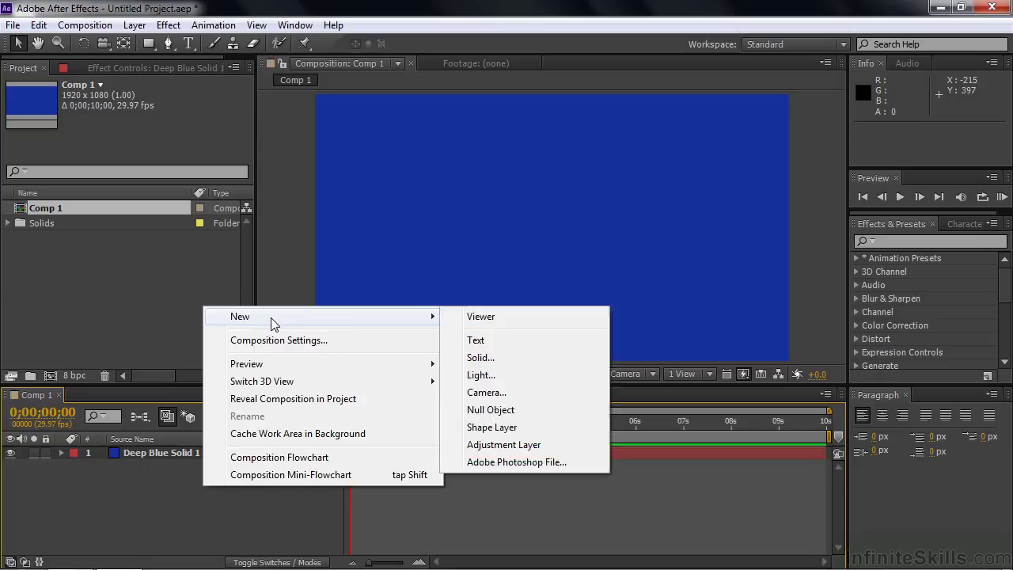
{"action": "left_click", "coordinate": [475, 340]}
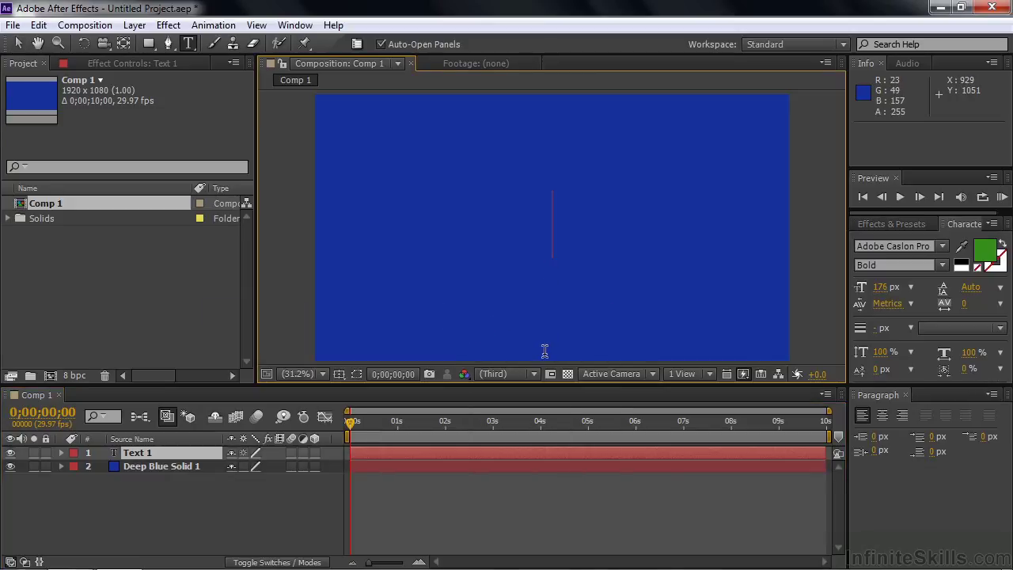
{"action": "type", "text": "Text"}
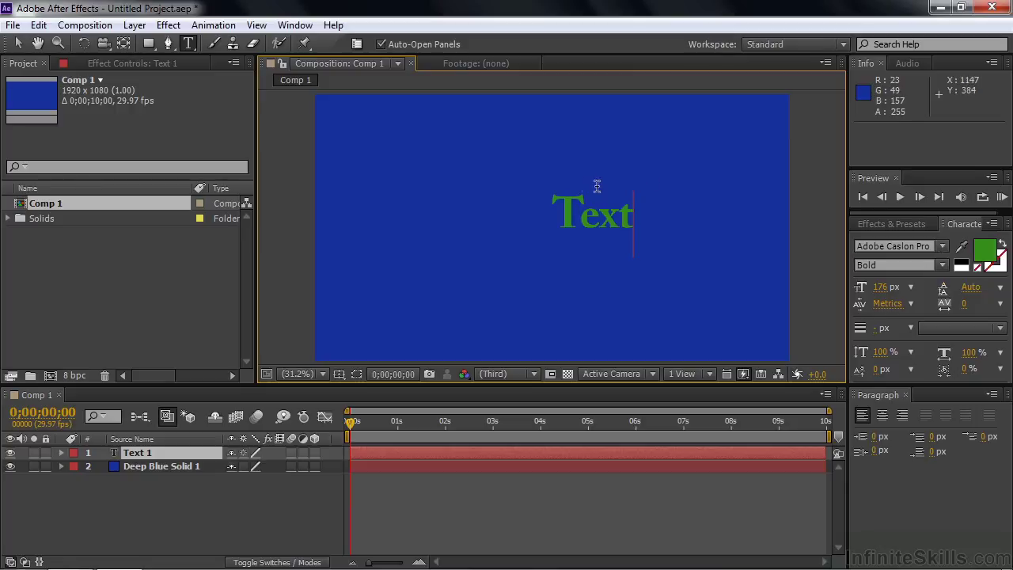
Step: Scale the green Text up with the Selection tool and deselect all layers
{"action": "left_click", "coordinate": [17, 43]}
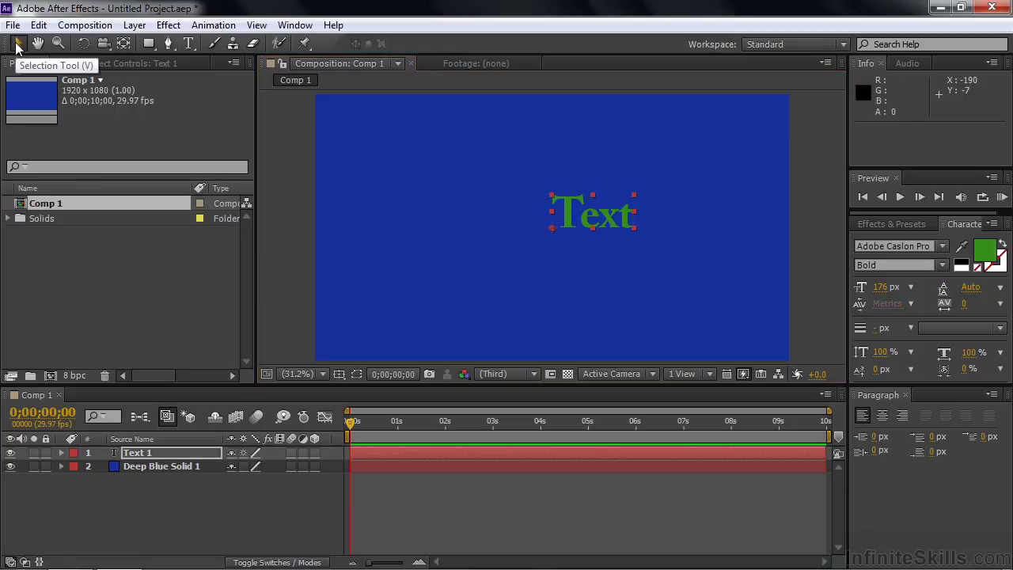
{"action": "left_click_drag", "start_coordinate": [595, 219], "coordinate": [626, 195]}
{"action": "left_click", "coordinate": [507, 251]}
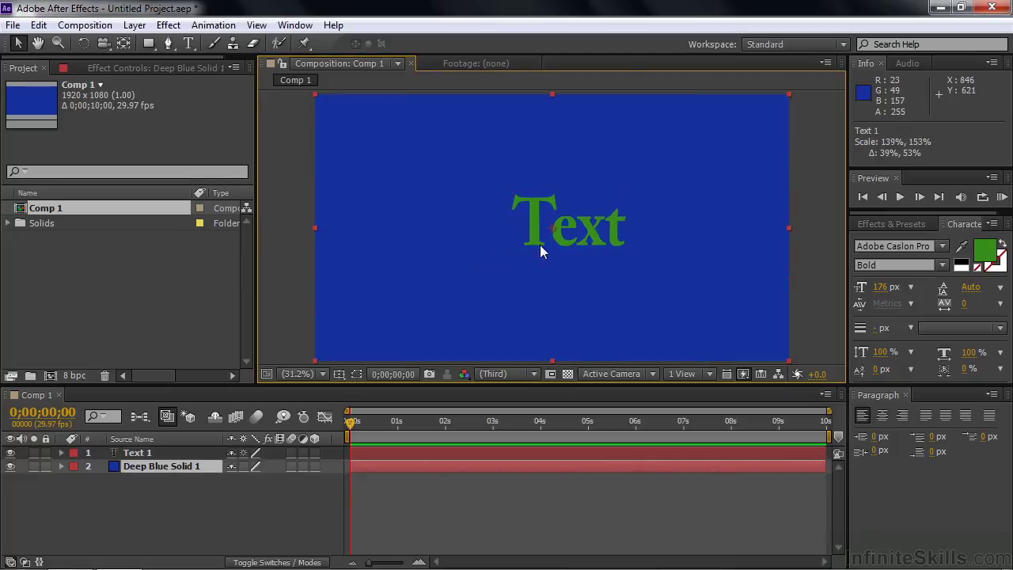
{"action": "left_click", "coordinate": [181, 528]}
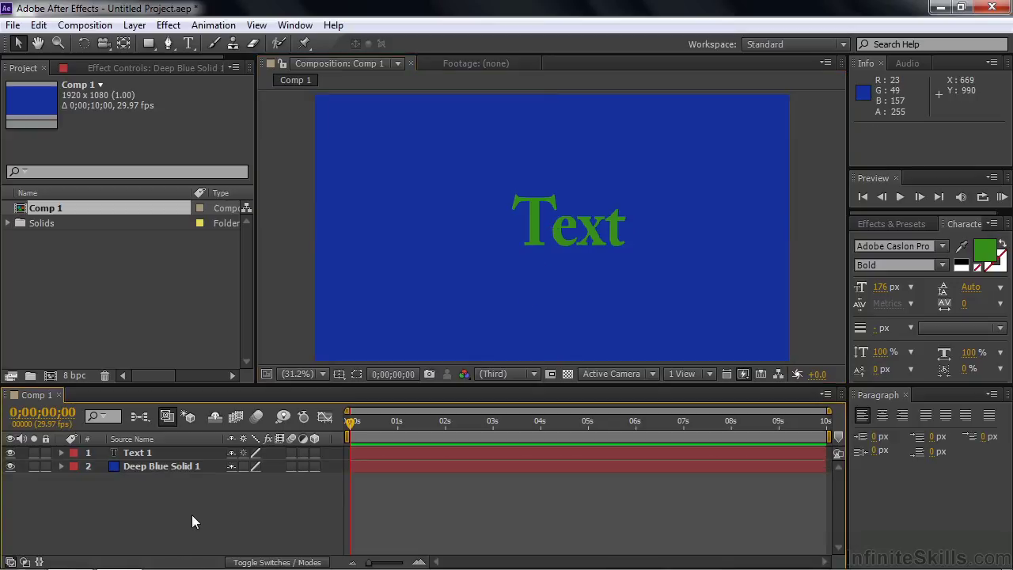
Step: Add a new Shape Layer from the Timeline's New menu and select Shape Layer 1
{"action": "right_click", "coordinate": [191, 514]}
{"action": "mouse_move", "coordinate": [412, 342]}
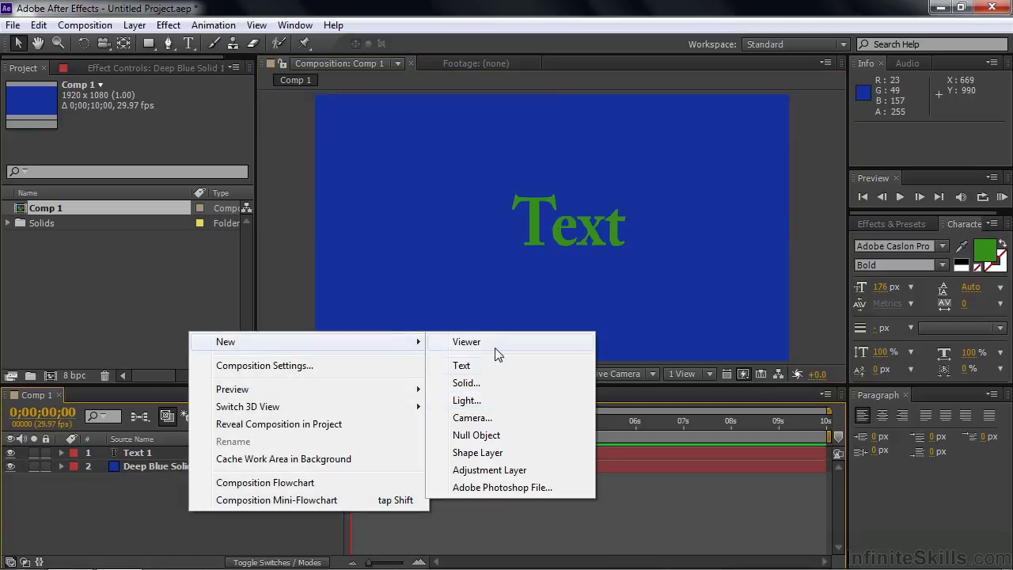
{"action": "left_click", "coordinate": [505, 454]}
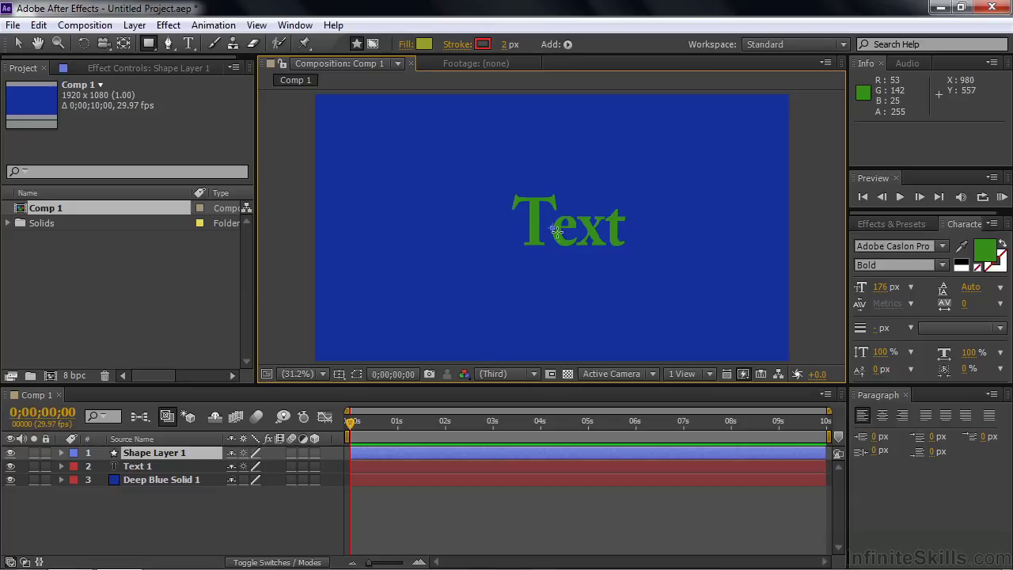
{"action": "left_click", "coordinate": [204, 511]}
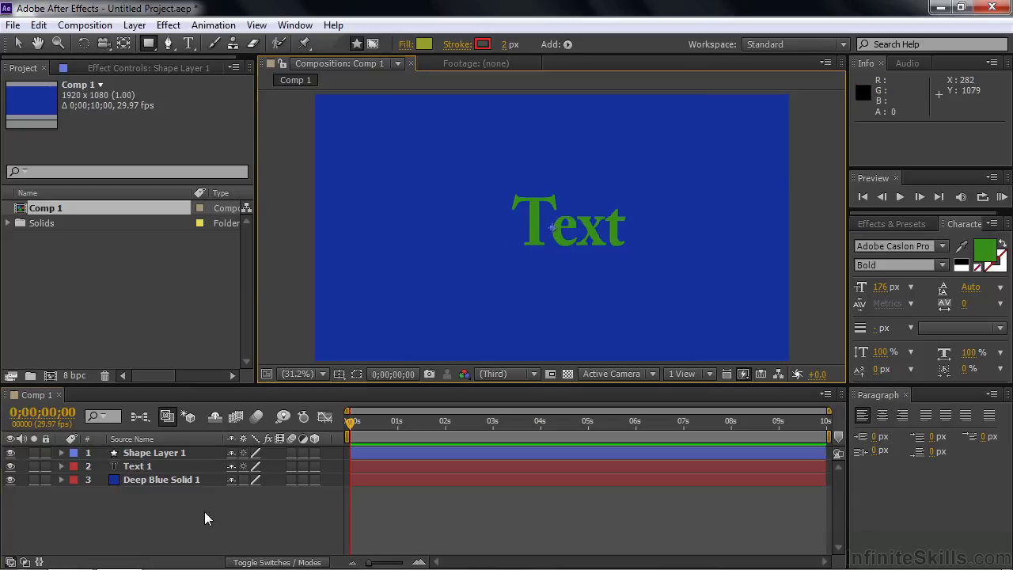
{"action": "left_click", "coordinate": [141, 456]}
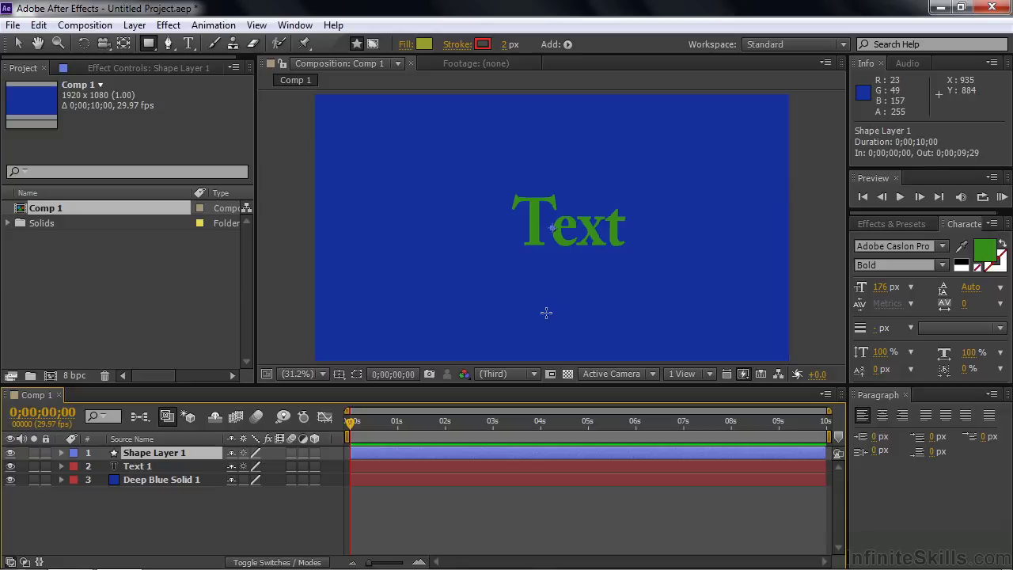
Step: Draw a yellow star with the Star Tool and move it down to overlap the T
{"action": "left_click", "coordinate": [154, 47]}
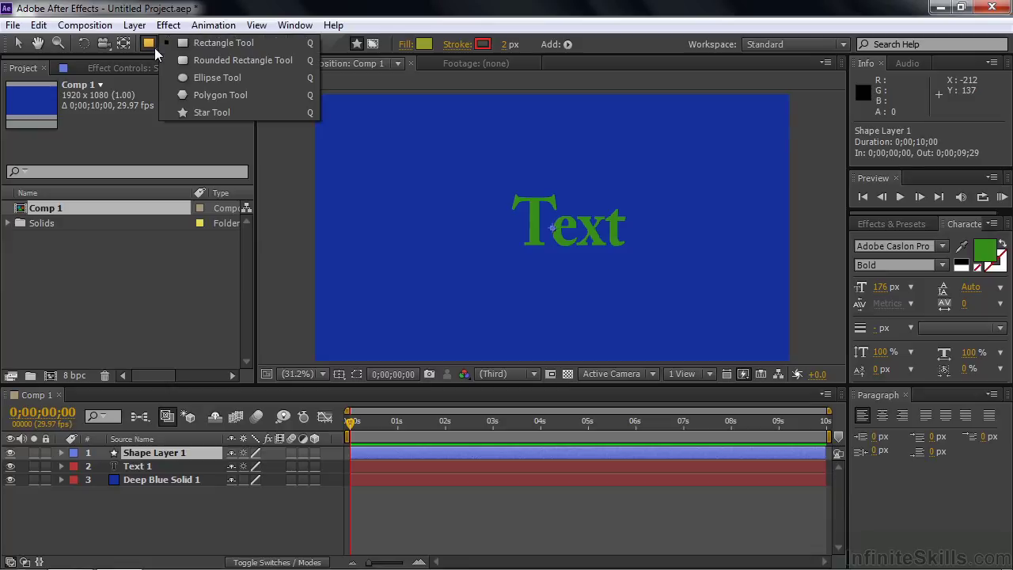
{"action": "left_click", "coordinate": [193, 112]}
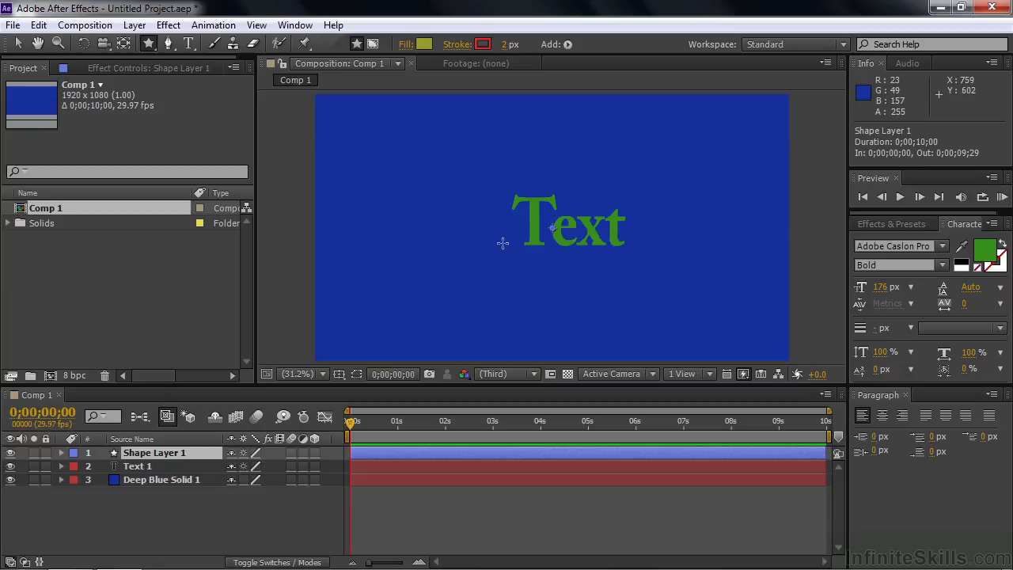
{"action": "left_click_drag", "start_coordinate": [471, 171], "coordinate": [526, 235]}
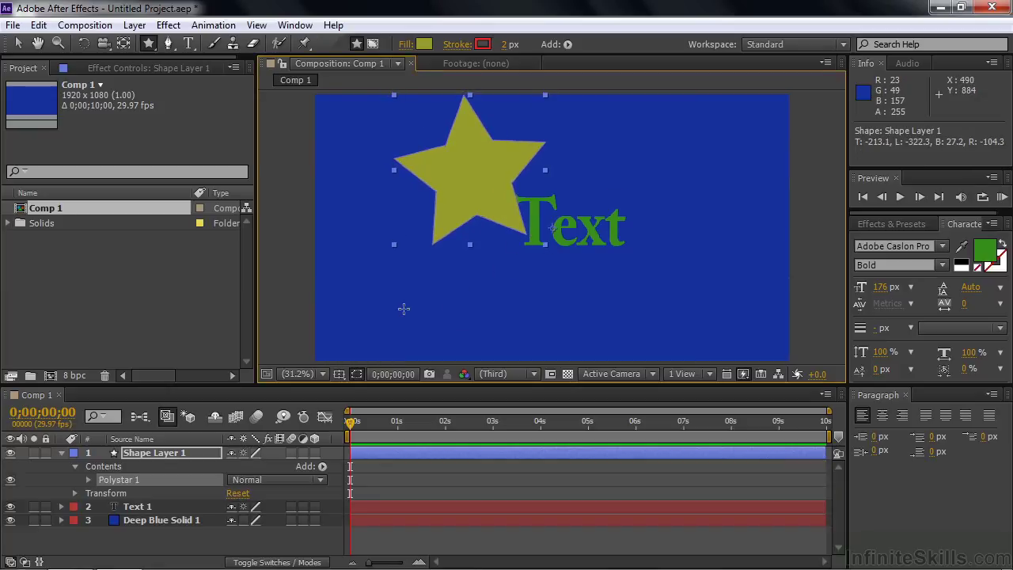
{"action": "left_click", "coordinate": [17, 45]}
{"action": "left_click_drag", "start_coordinate": [510, 186], "coordinate": [514, 223]}
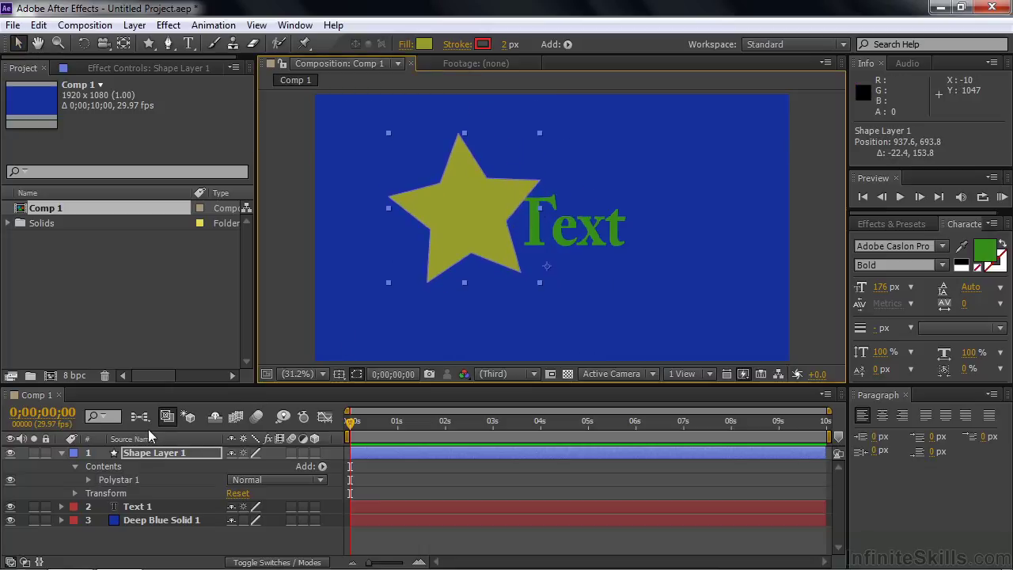
Step: Move Shape Layer 1 below Text 1 and shift the green Text left over the star
{"action": "left_click", "coordinate": [62, 454]}
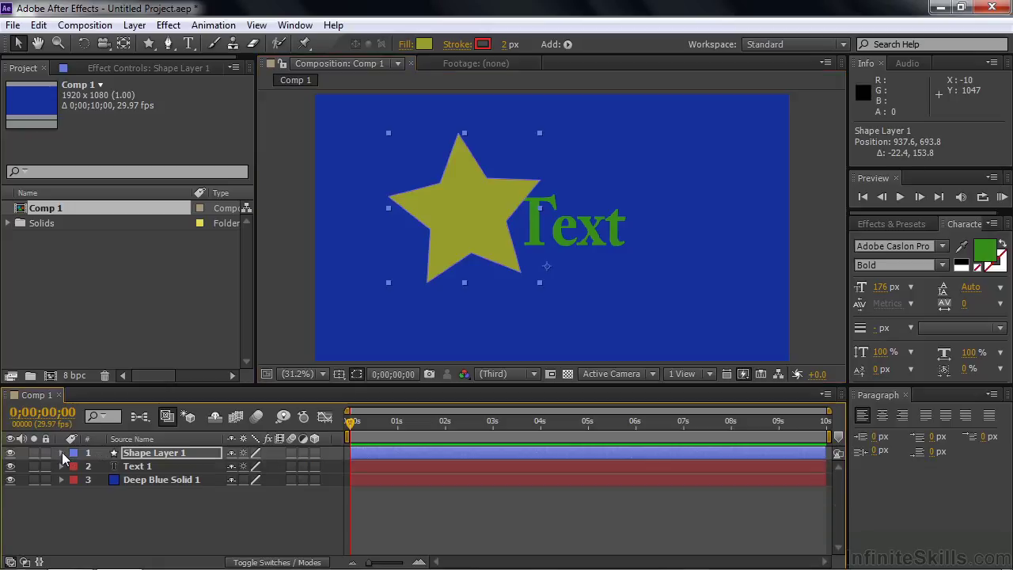
{"action": "left_click", "coordinate": [189, 458]}
{"action": "left_click_drag", "start_coordinate": [189, 458], "coordinate": [192, 477]}
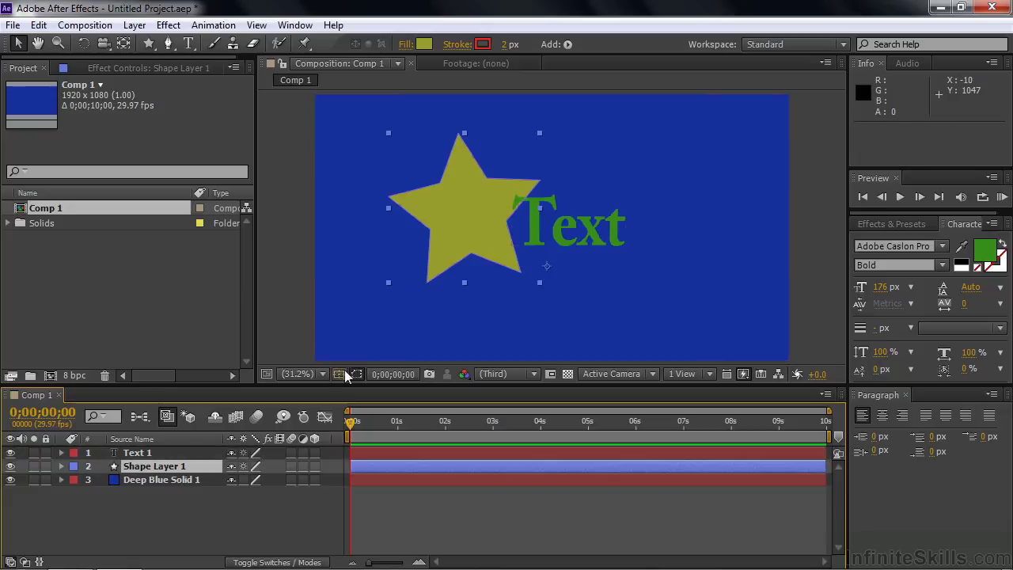
{"action": "left_click_drag", "start_coordinate": [573, 241], "coordinate": [545, 239]}
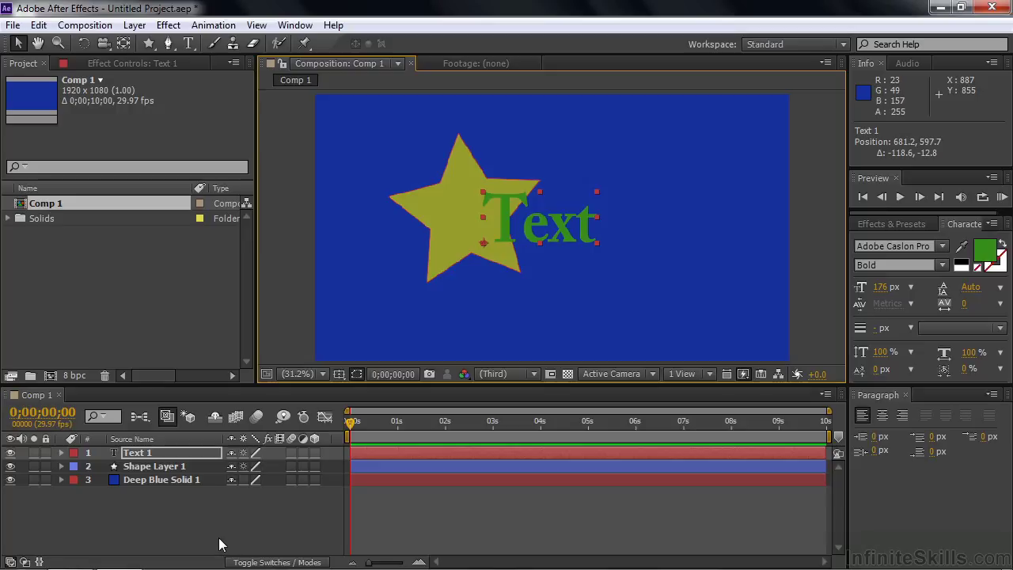
Step: Add Adjustment Layer 1 on top of the stack via New > Adjustment Layer
{"action": "right_click", "coordinate": [271, 515]}
{"action": "mouse_move", "coordinate": [330, 346]}
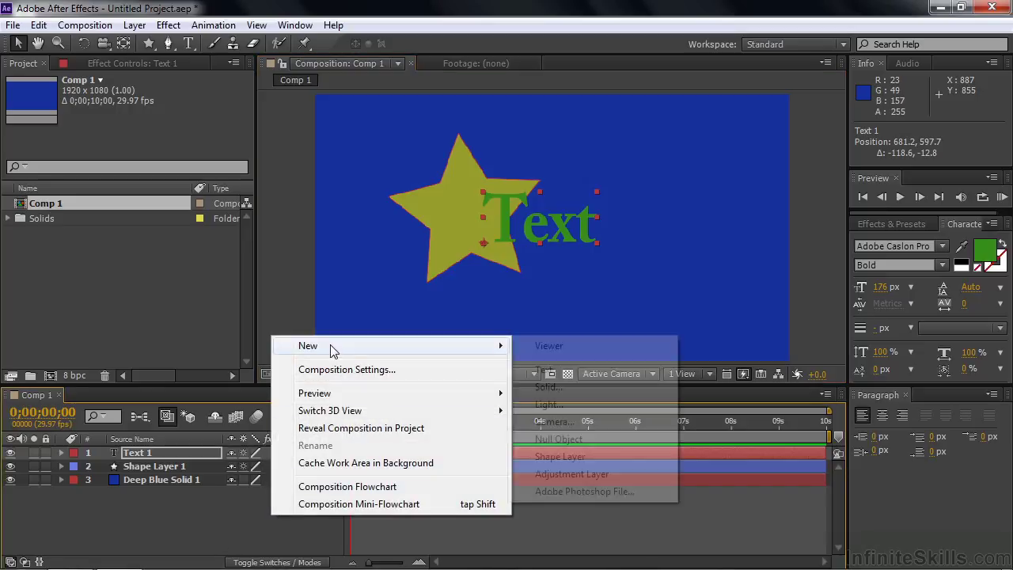
{"action": "left_click", "coordinate": [558, 474]}
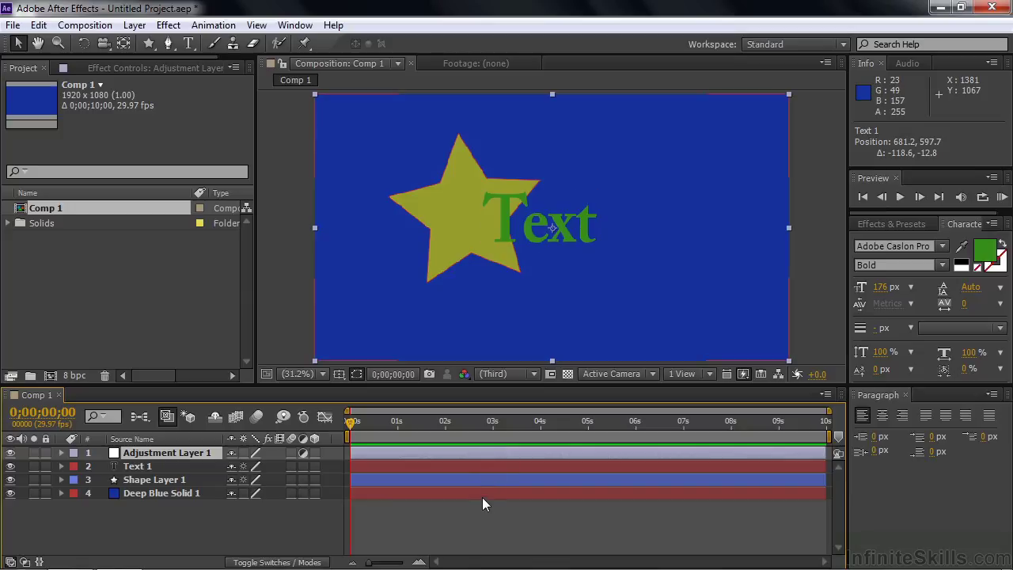
Step: Apply Hue/Saturation (searched as 'hue') to Adjustment Layer 1 and set Master Hue to +70°
{"action": "left_click", "coordinate": [906, 225]}
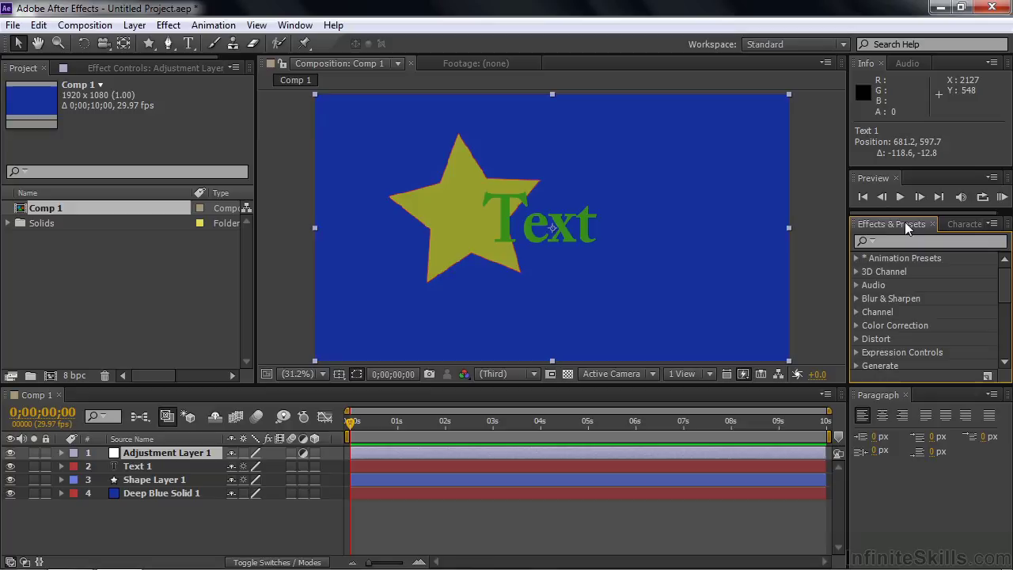
{"action": "left_click", "coordinate": [888, 242]}
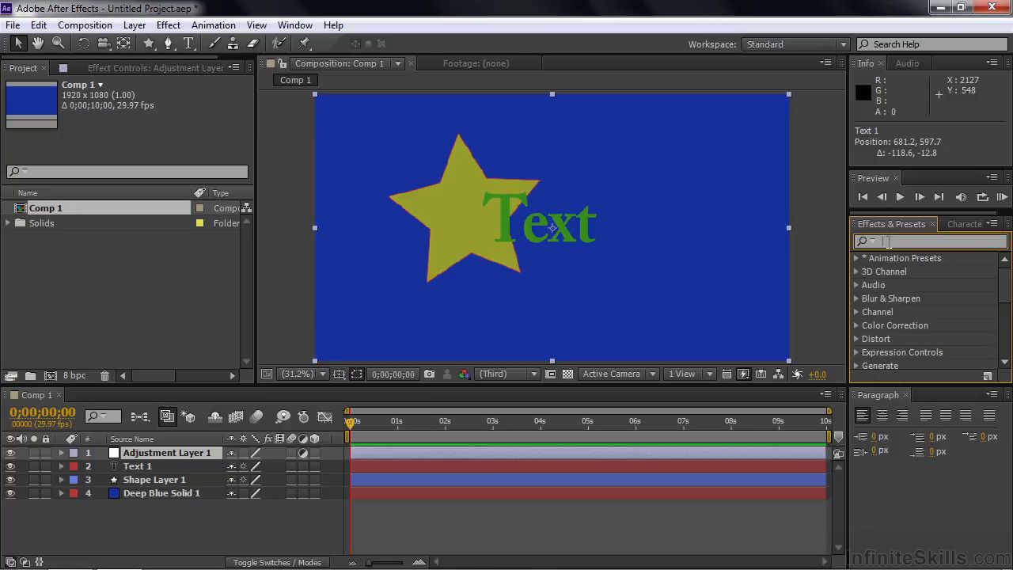
{"action": "type", "text": "hue"}
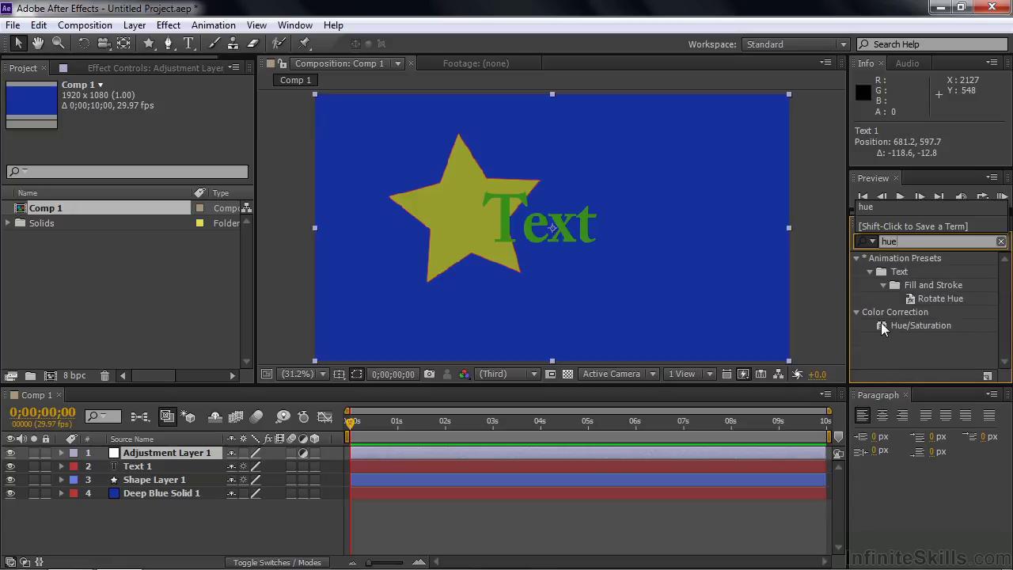
{"action": "left_click_drag", "start_coordinate": [883, 327], "coordinate": [452, 453]}
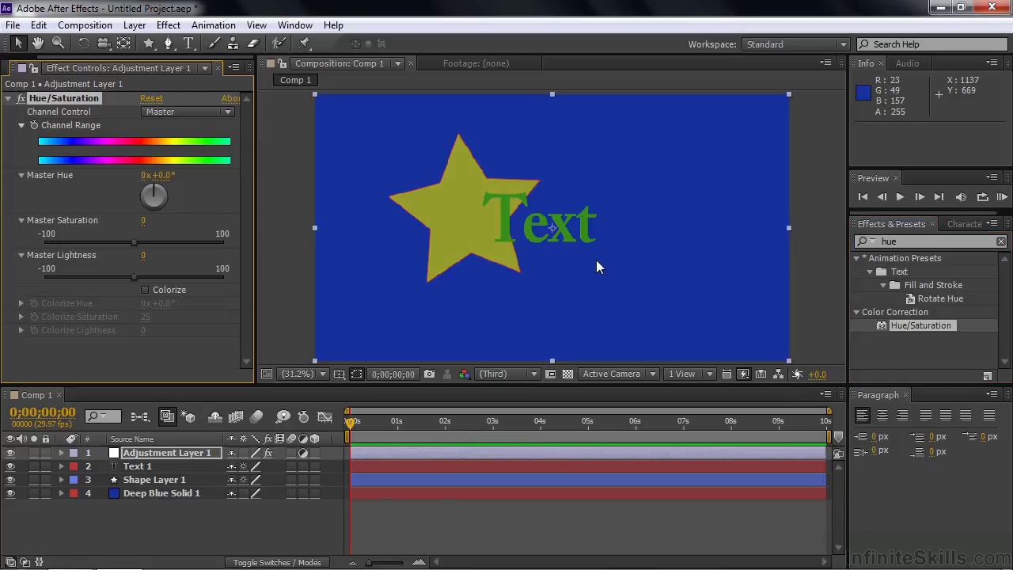
{"action": "left_click_drag", "start_coordinate": [155, 192], "coordinate": [238, 203]}
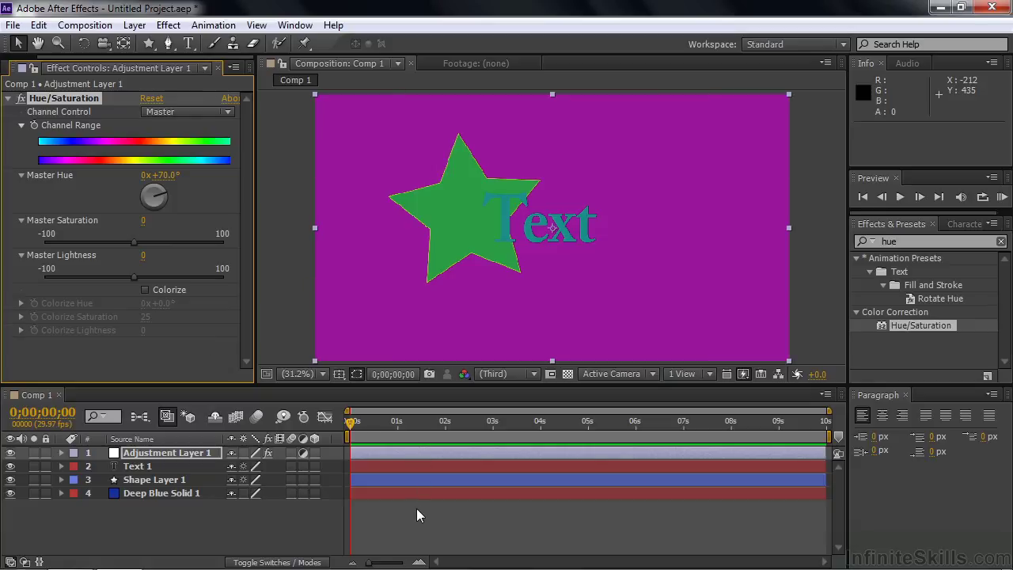
{"action": "left_click", "coordinate": [136, 458]}
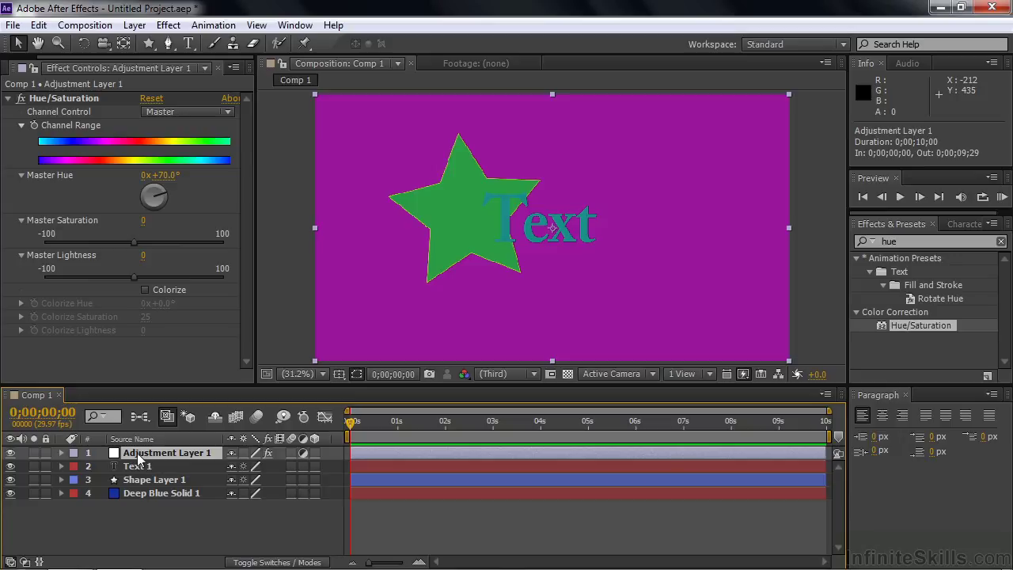
{"action": "left_click_drag", "start_coordinate": [138, 455], "coordinate": [131, 477]}
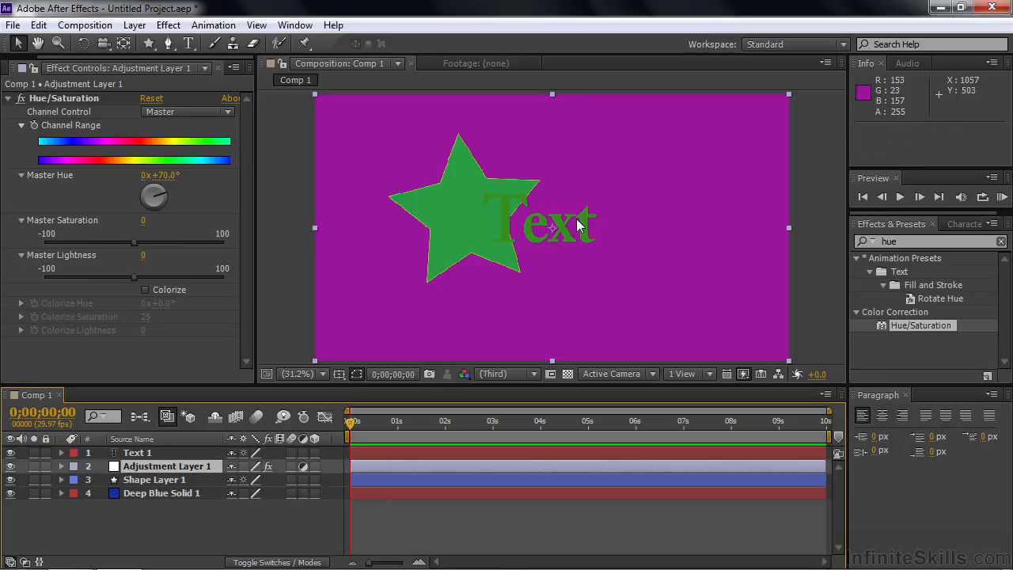
{"action": "left_click_drag", "start_coordinate": [132, 467], "coordinate": [170, 448]}
{"action": "left_click", "coordinate": [157, 519]}
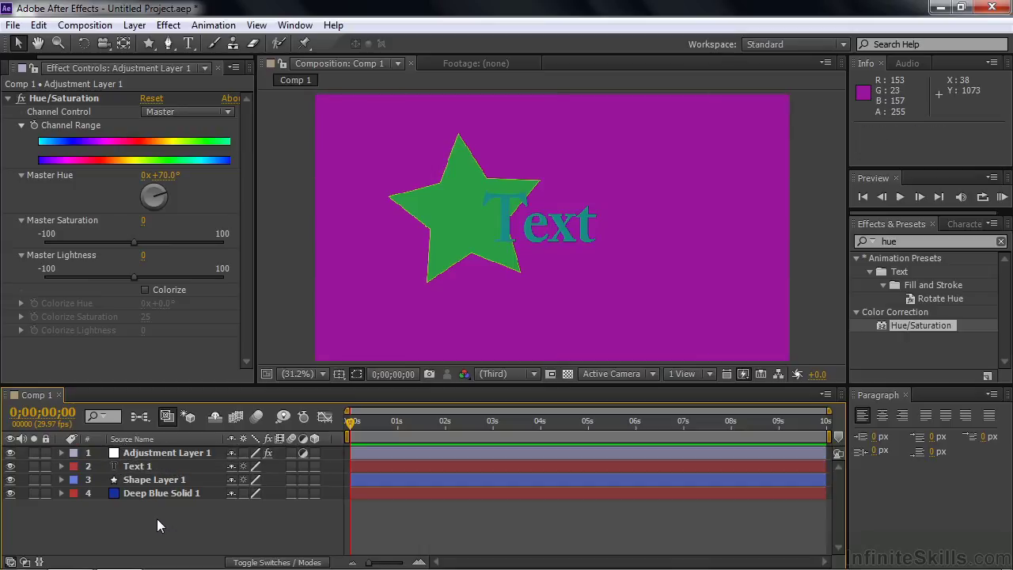